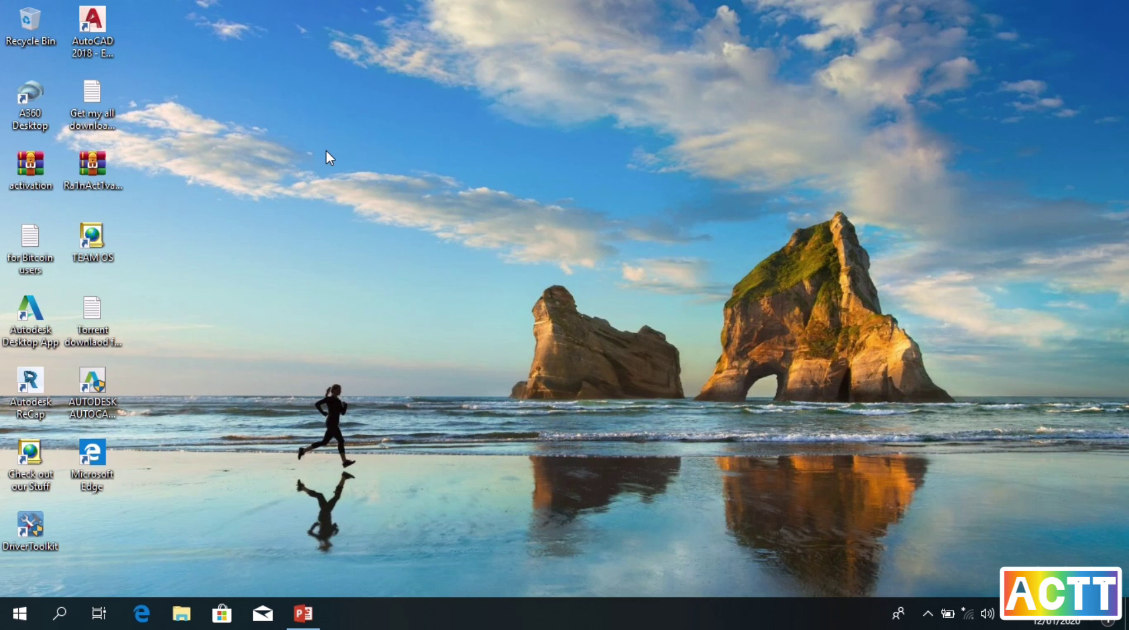
Launch AutoCAD 2018 with the Open command on its desktop shortcut.
{"action": "right_click", "coordinate": [99, 27]}
{"action": "left_click", "coordinate": [126, 44]}
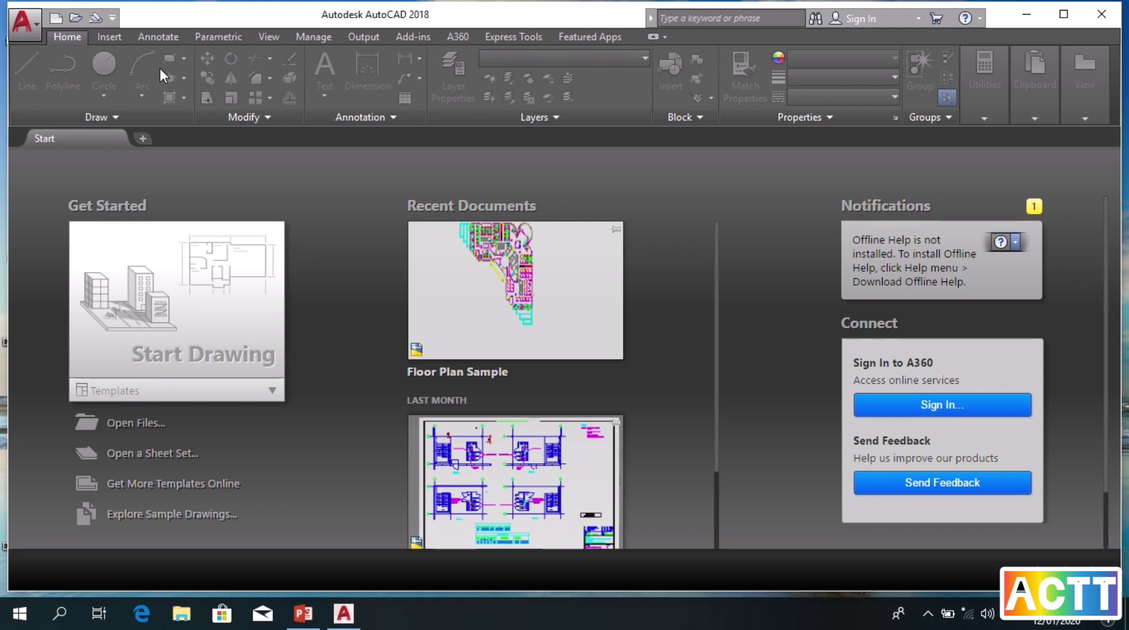
Create a new drawing from the acadiso template through the application menu.
{"action": "left_click", "coordinate": [31, 31]}
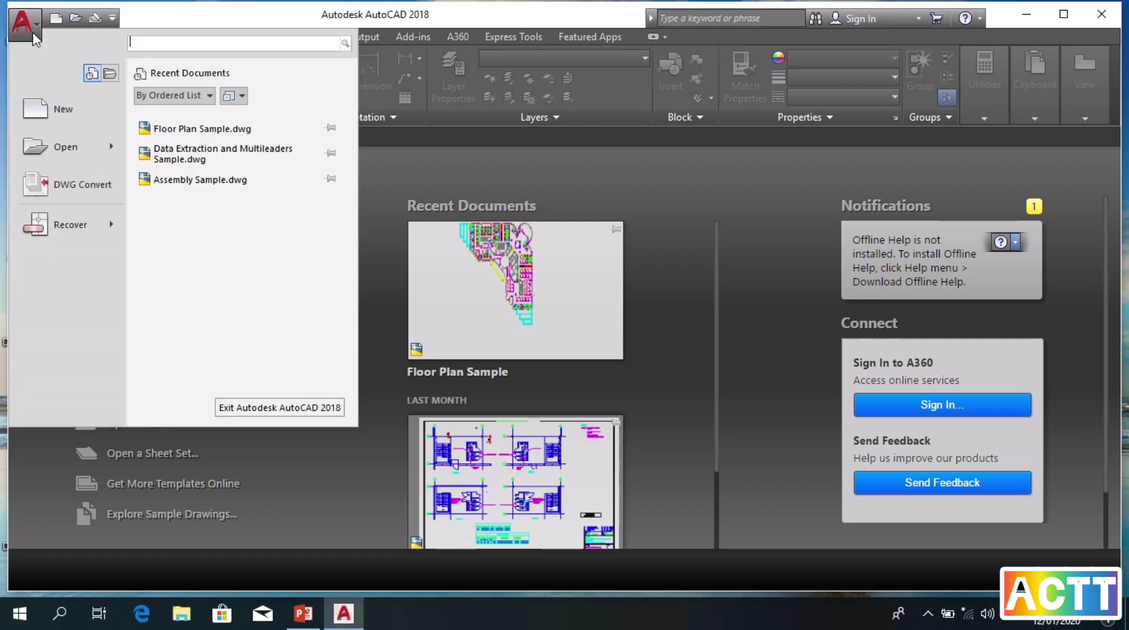
{"action": "left_click", "coordinate": [40, 111]}
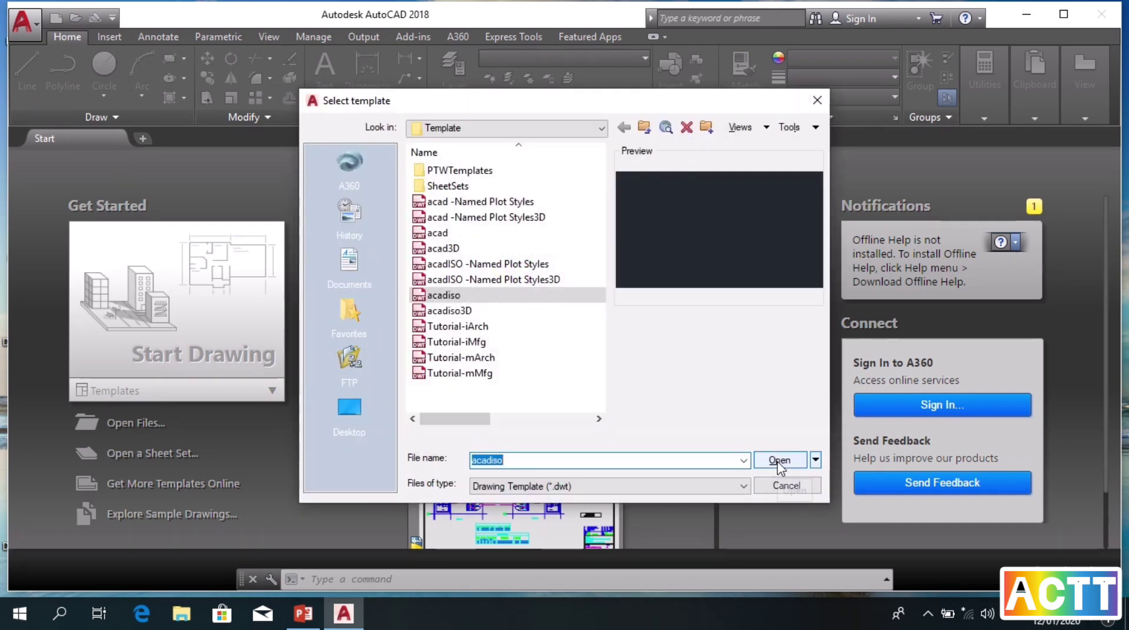
{"action": "left_click", "coordinate": [780, 461]}
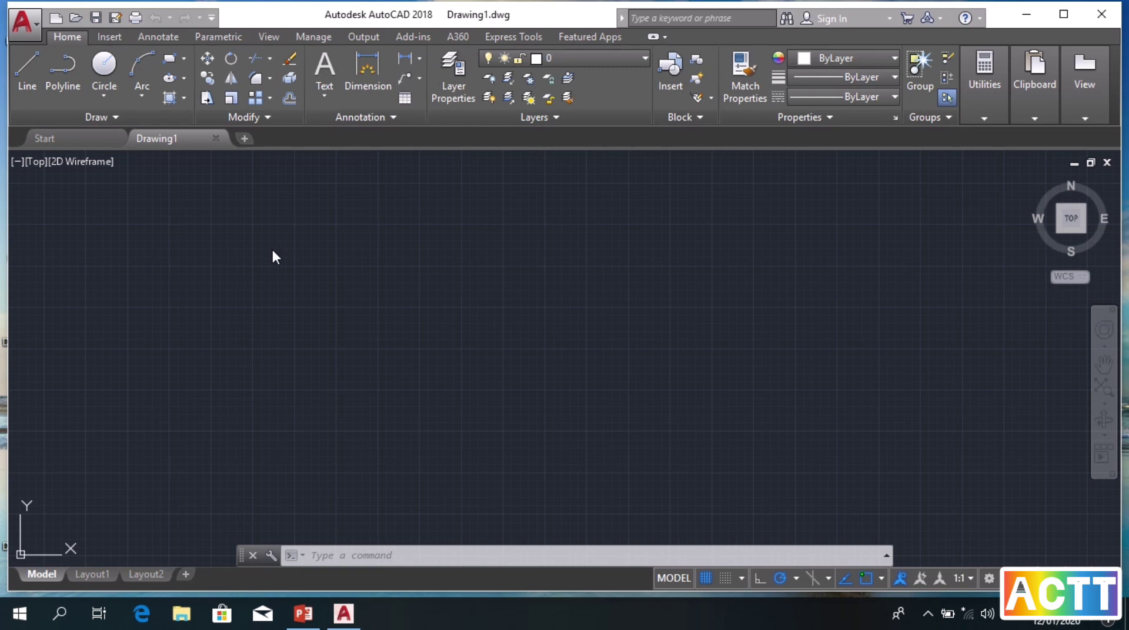
Maximize the AutoCAD window and put the cursor in the command line.
{"action": "double_click", "coordinate": [457, 14]}
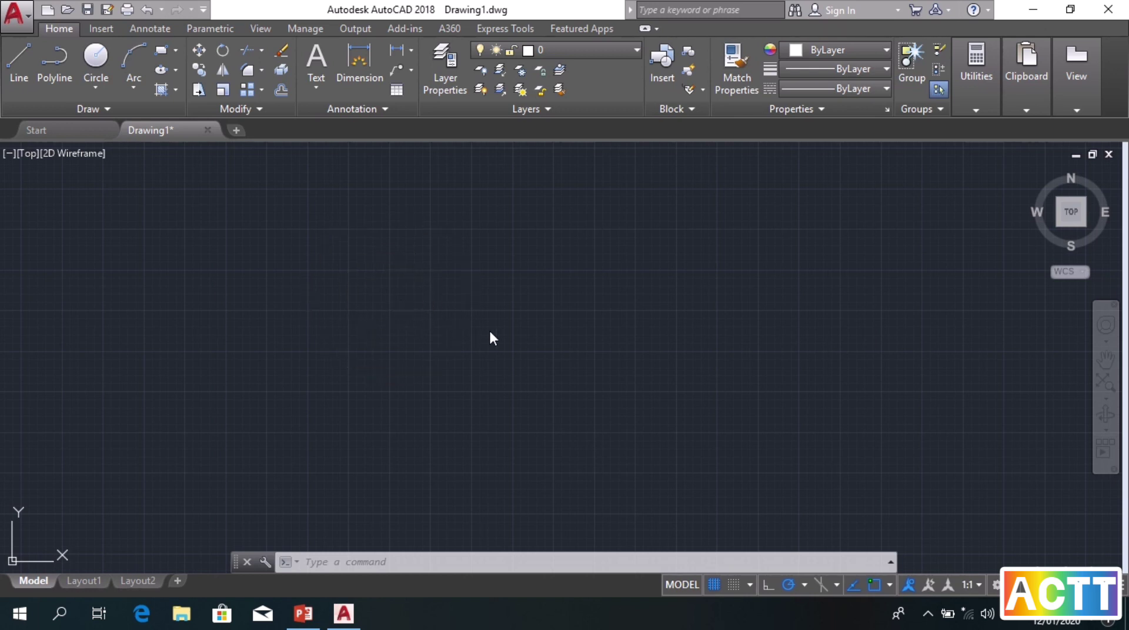
{"action": "left_click", "coordinate": [526, 332]}
{"action": "left_click", "coordinate": [353, 561]}
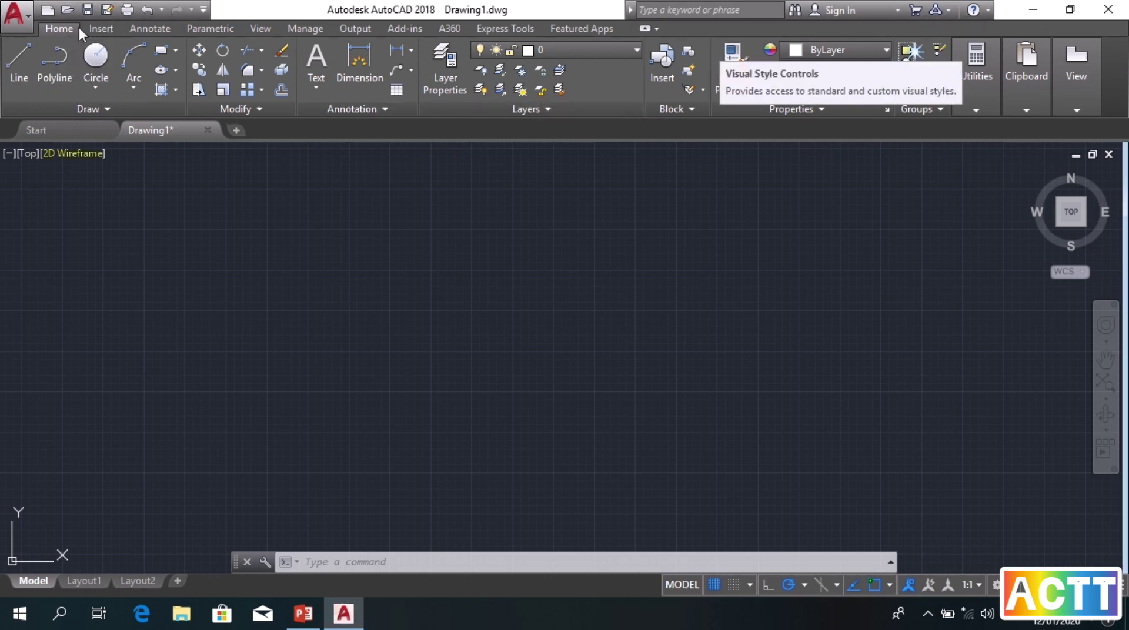
{"action": "left_click", "coordinate": [105, 29]}
{"action": "left_click", "coordinate": [136, 28]}
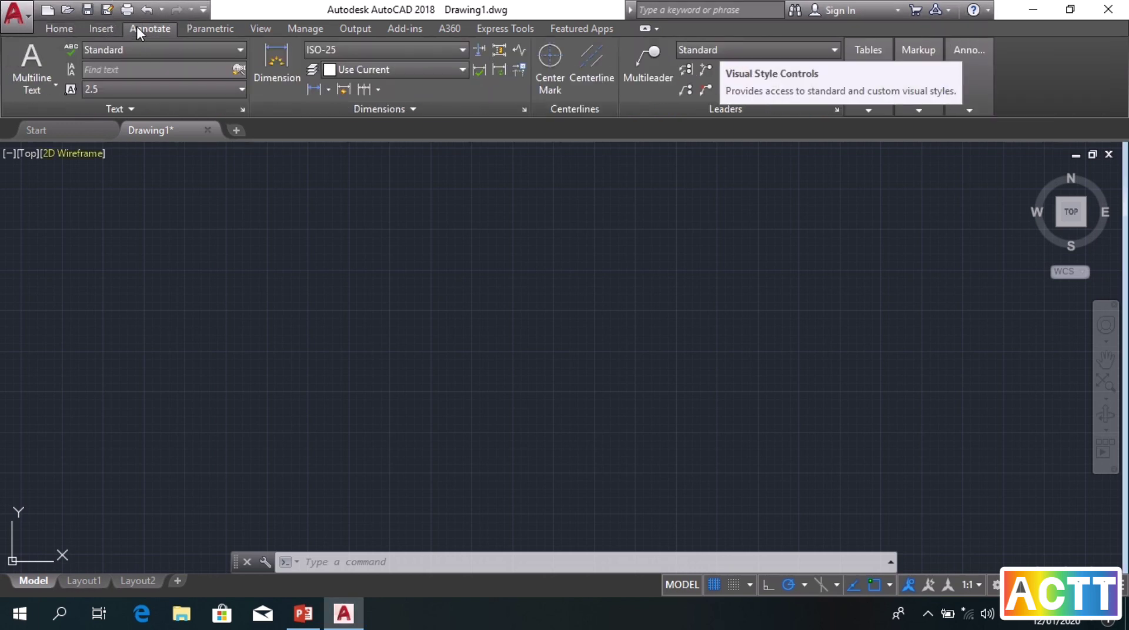
{"action": "left_click", "coordinate": [197, 30]}
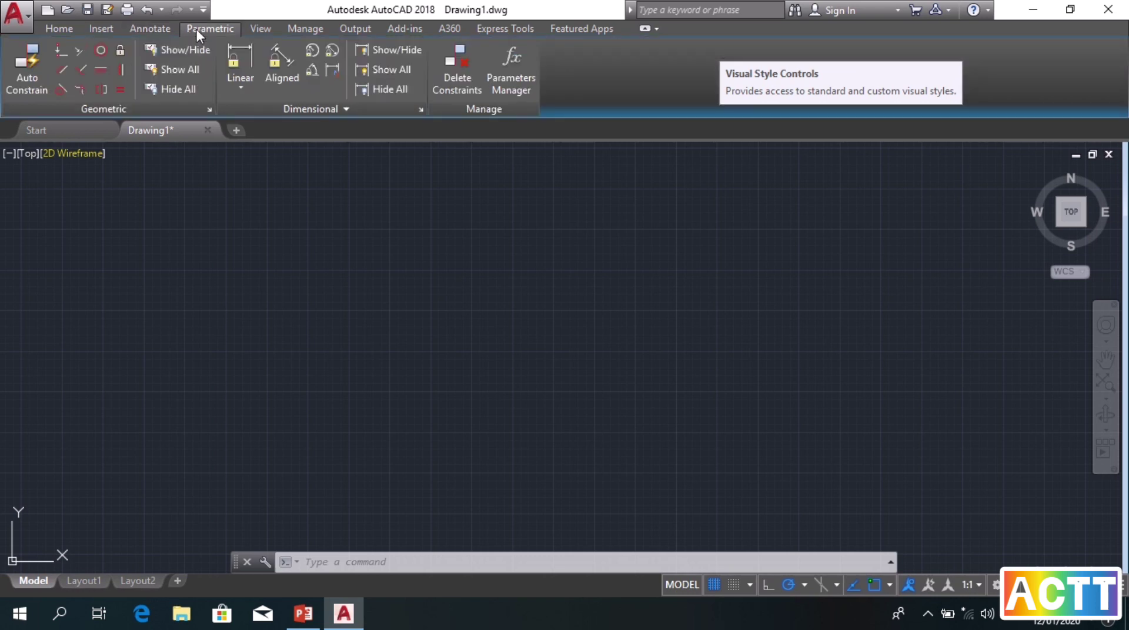
{"action": "left_click", "coordinate": [253, 34]}
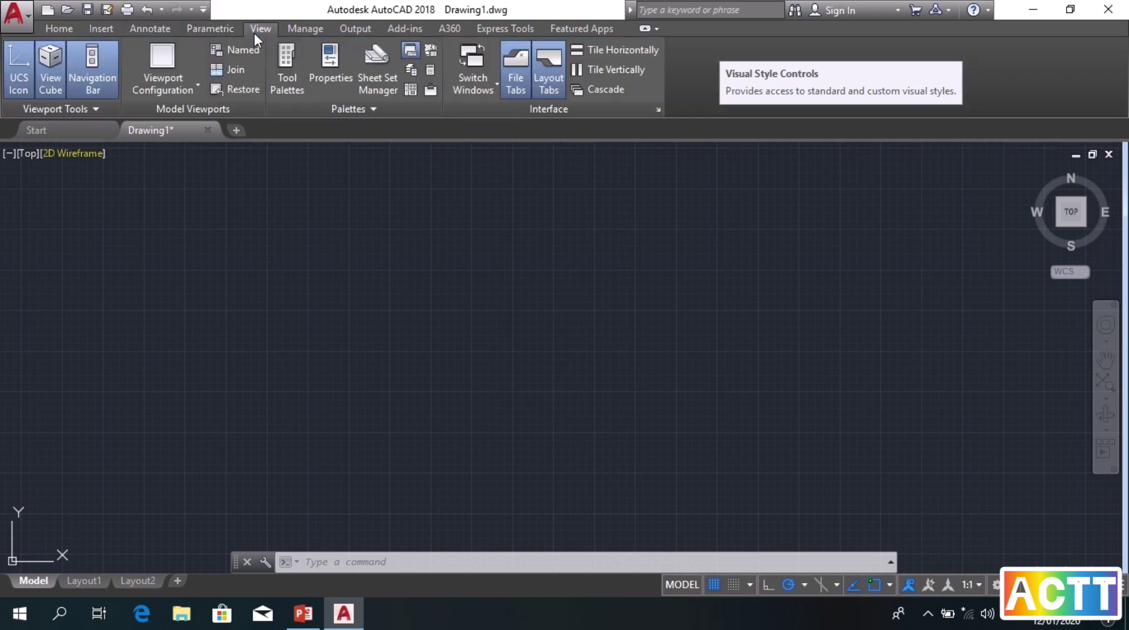
{"action": "left_click", "coordinate": [292, 27]}
{"action": "left_click", "coordinate": [352, 30]}
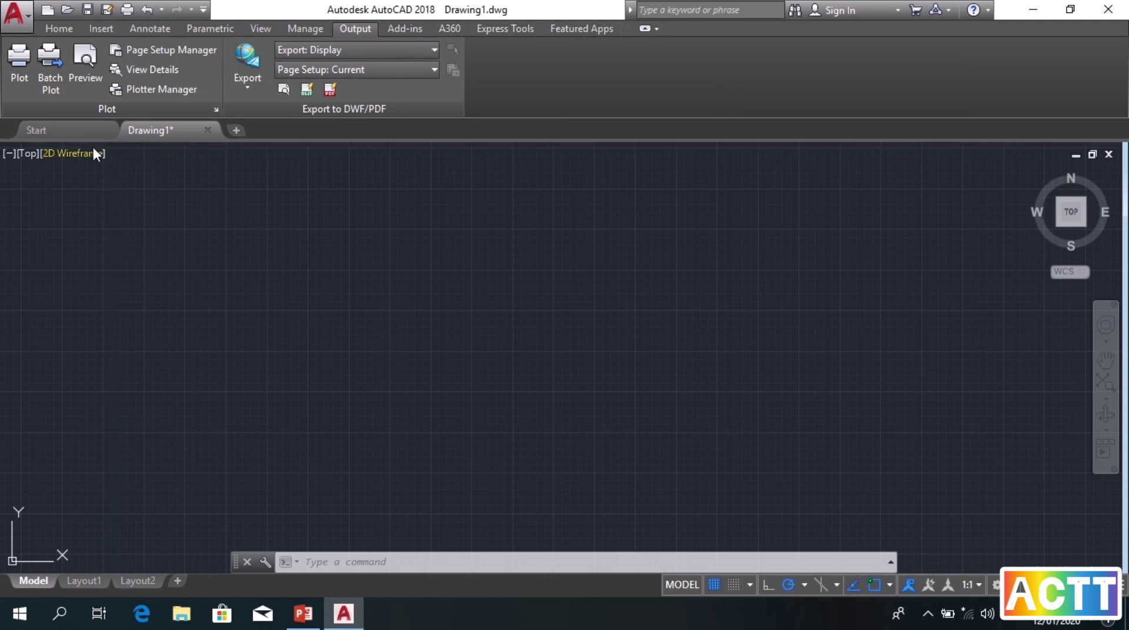
{"action": "left_click", "coordinate": [59, 27]}
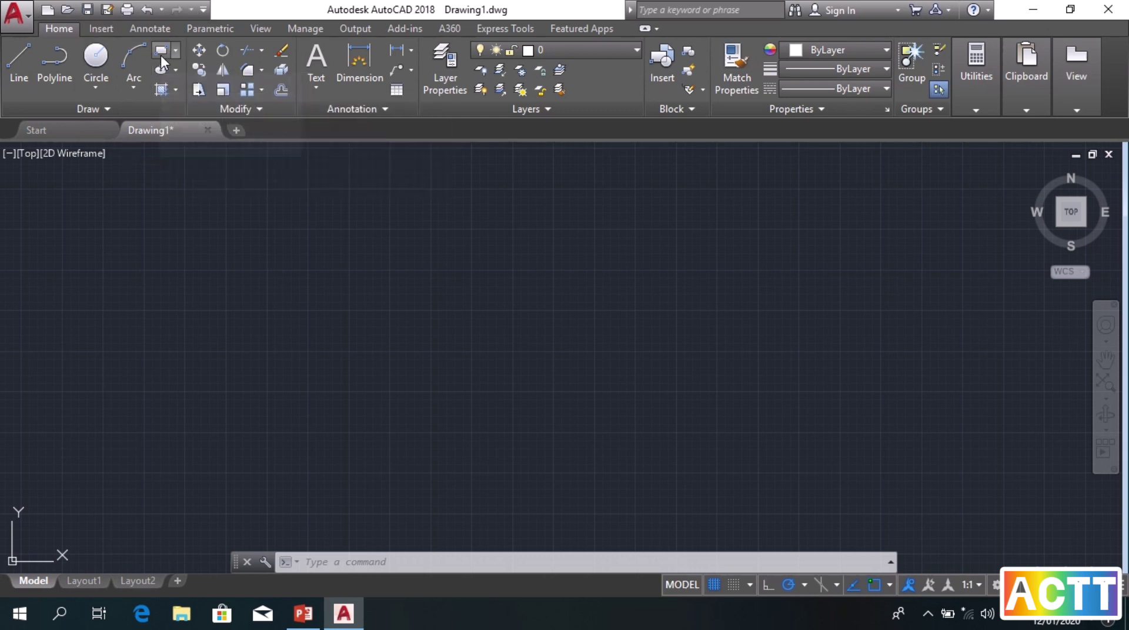
Start the LINE command from the Home tab's Draw panel.
{"action": "left_click", "coordinate": [196, 70]}
{"action": "left_click", "coordinate": [969, 78]}
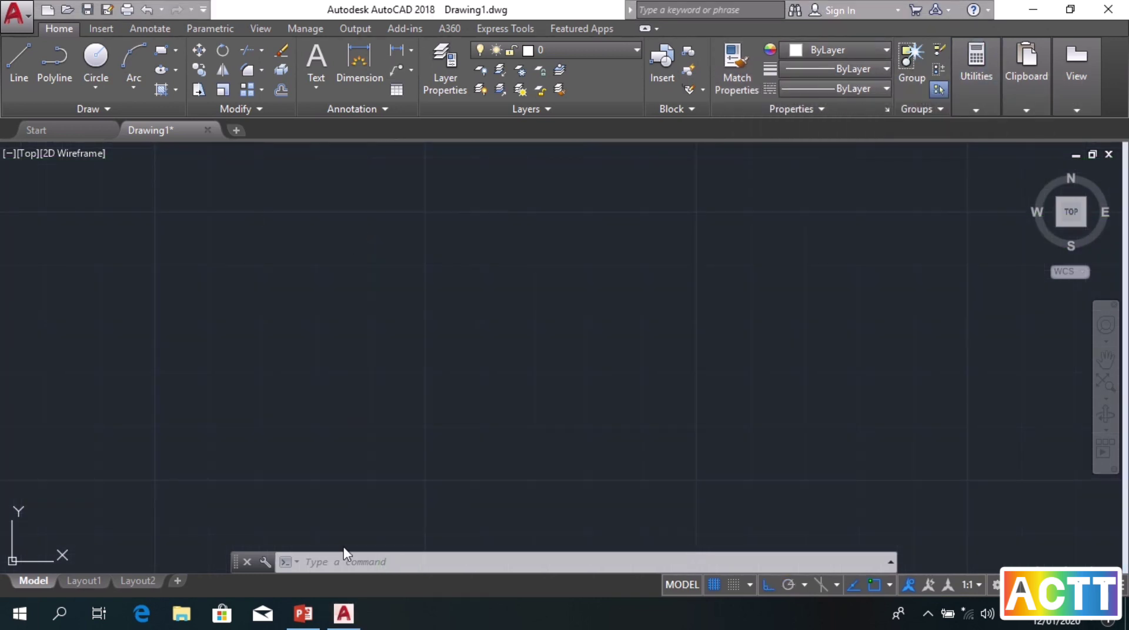
{"action": "left_click", "coordinate": [345, 563]}
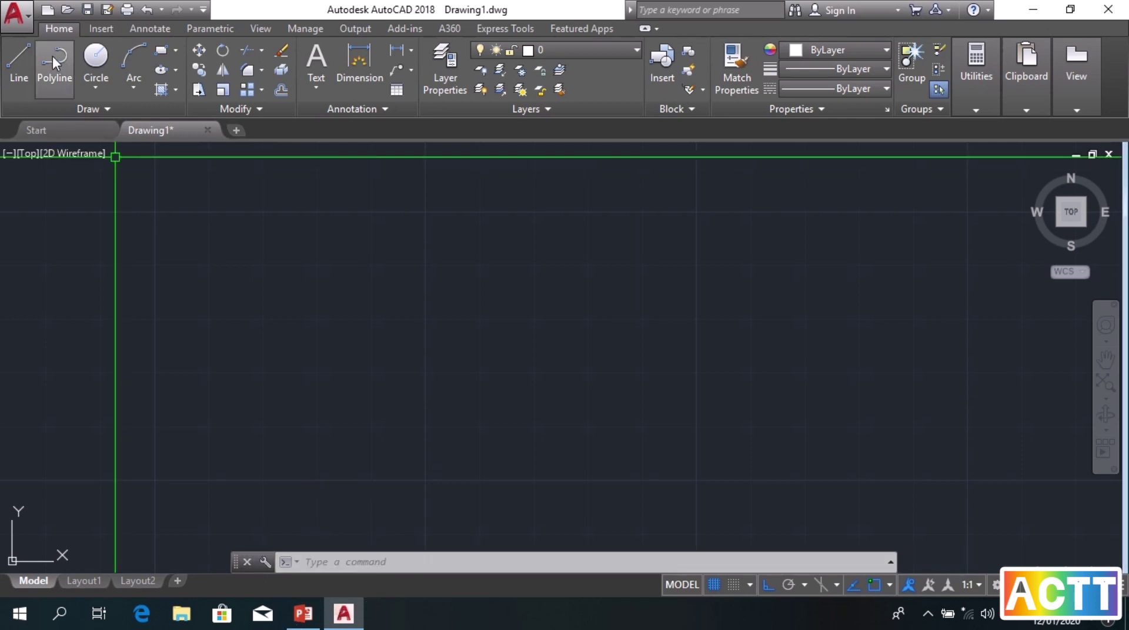
{"action": "left_click", "coordinate": [110, 64]}
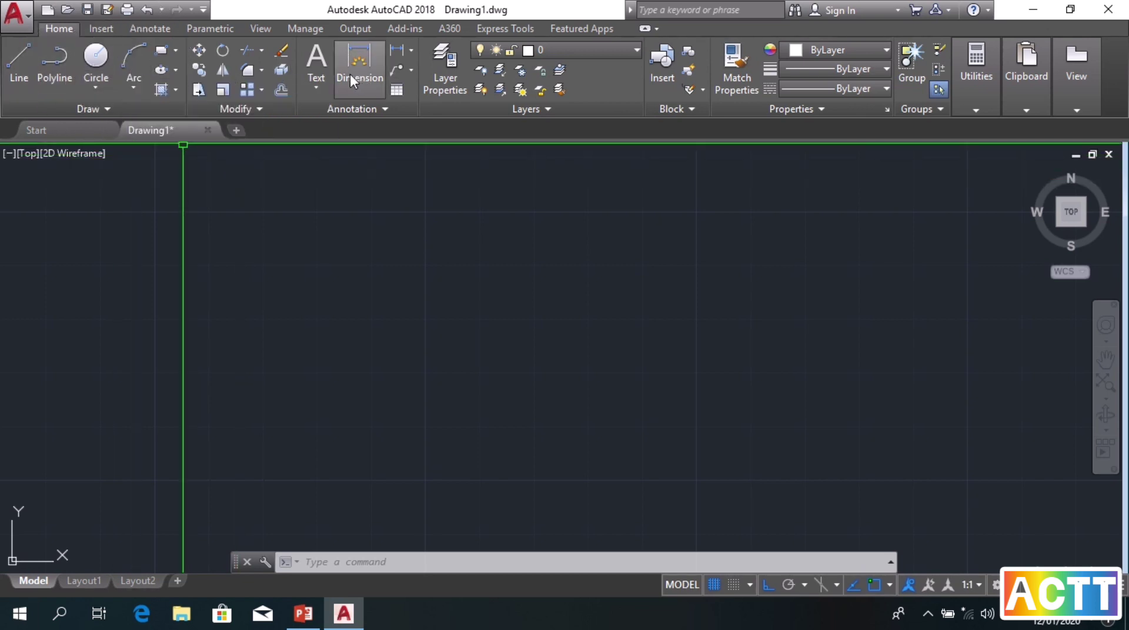
{"action": "left_click", "coordinate": [20, 66]}
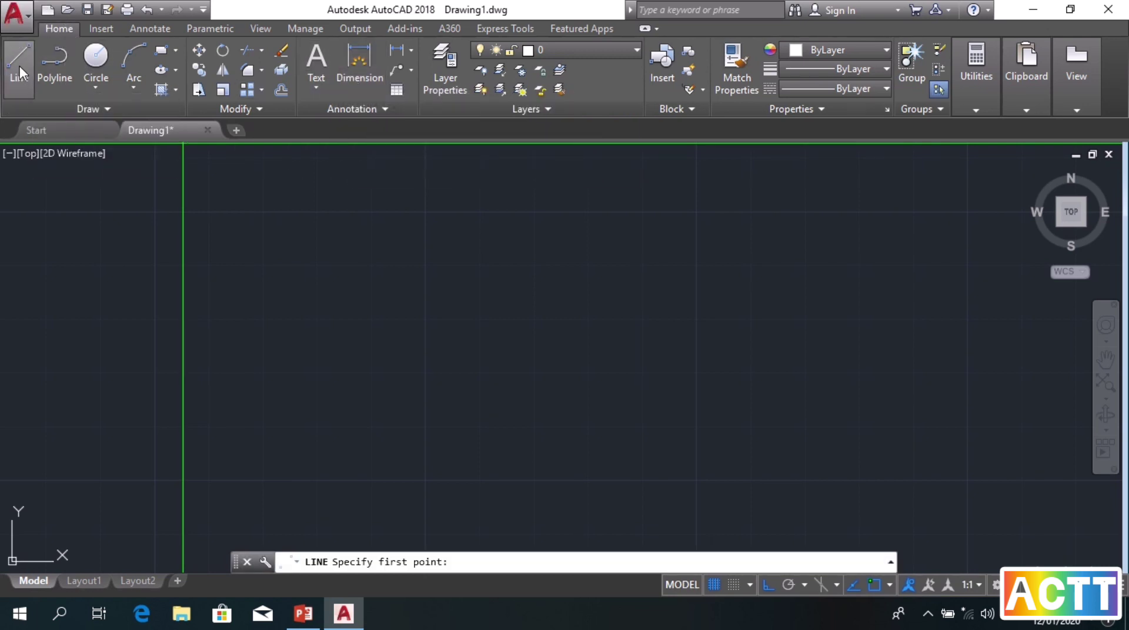
Draw two side-by-side L shapes, each a vertical line joined to a rightward horizontal leg.
{"action": "left_click", "coordinate": [219, 209]}
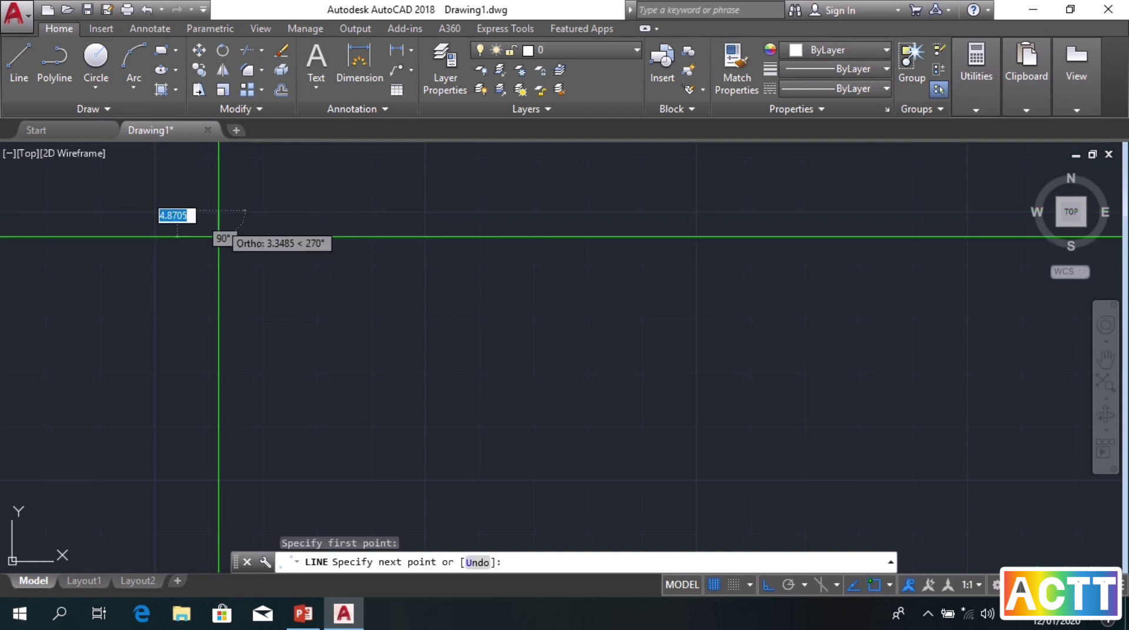
{"action": "left_click", "coordinate": [219, 319]}
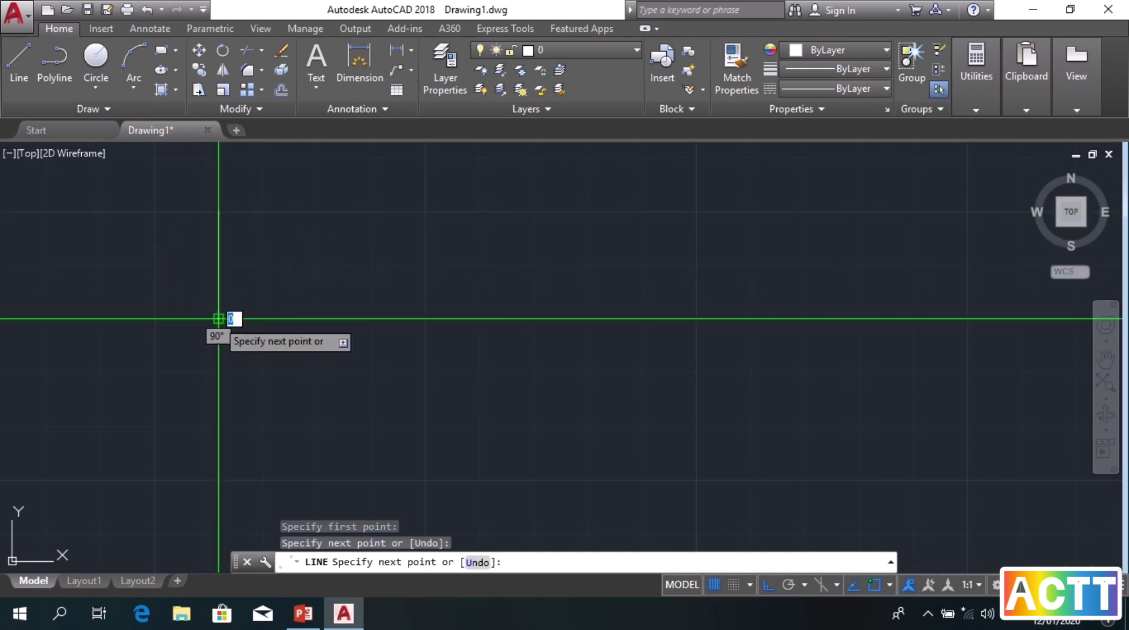
{"action": "left_click", "coordinate": [316, 318]}
{"action": "key", "text": "Return"}
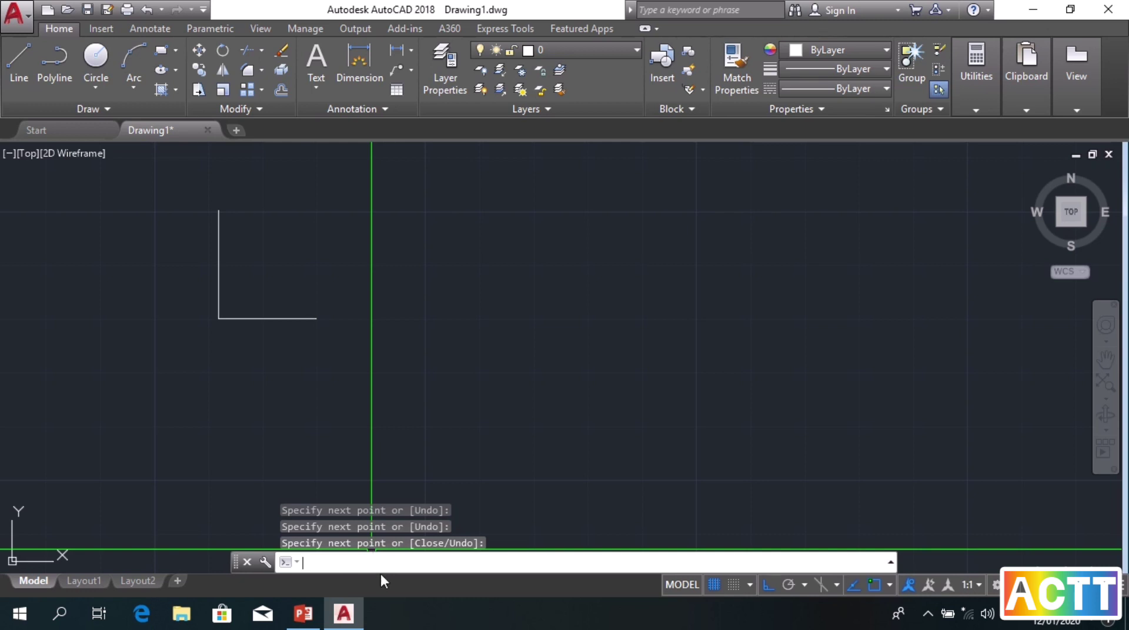
{"action": "type", "text": "1"}
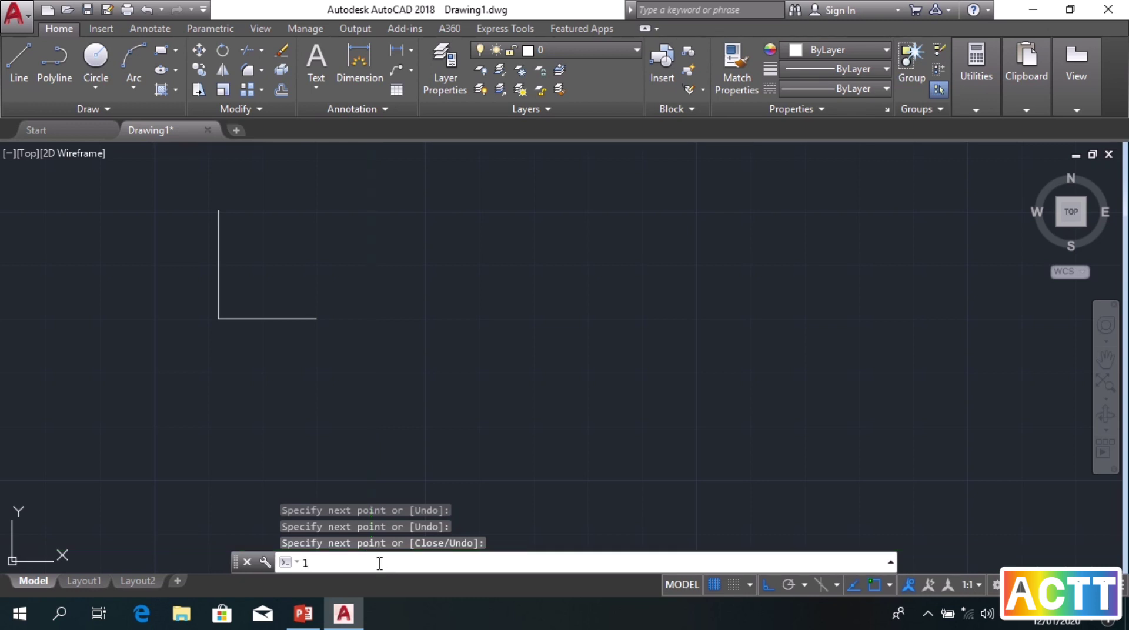
{"action": "key", "text": "Return"}
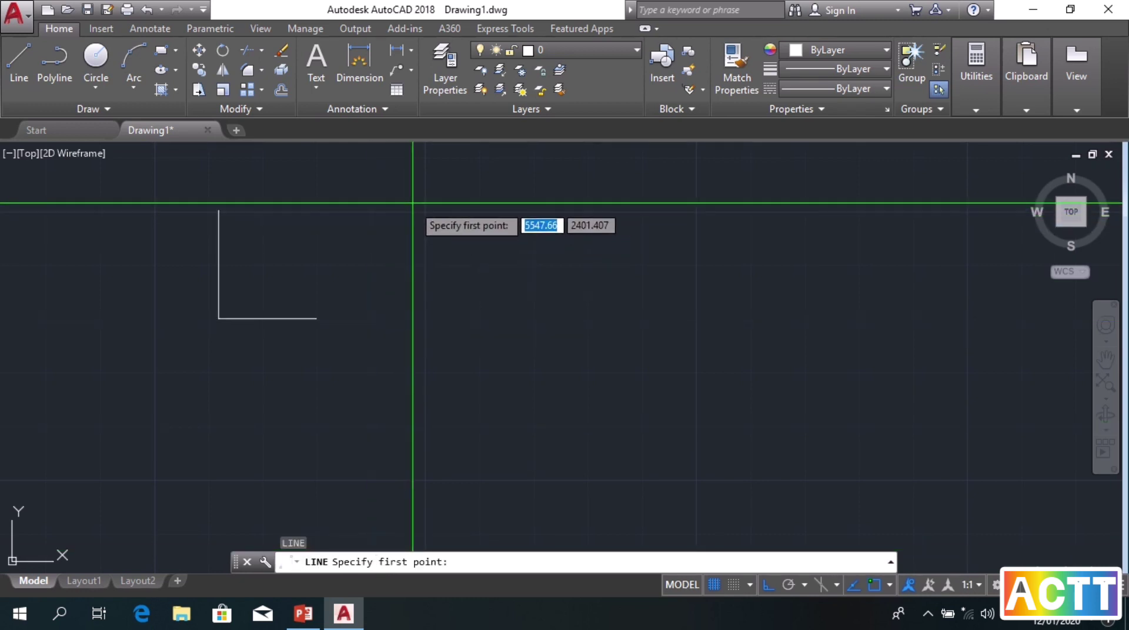
{"action": "left_click", "coordinate": [412, 203]}
{"action": "left_click", "coordinate": [412, 316]}
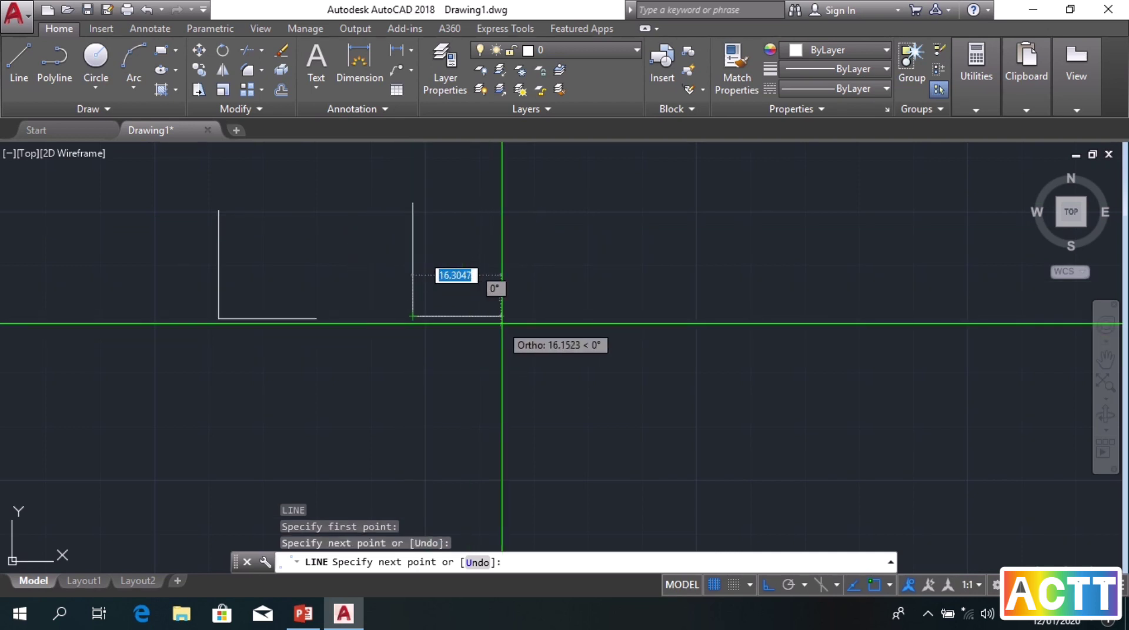
{"action": "left_click", "coordinate": [530, 317]}
{"action": "key", "text": "Return"}
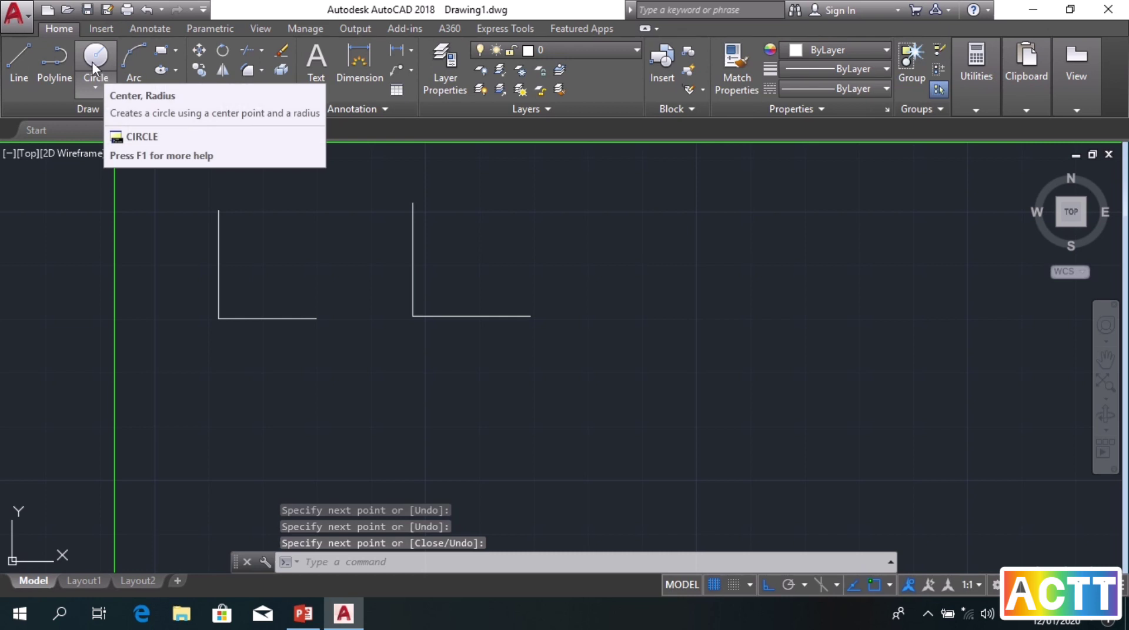
Draw two similar-sized circles by centre and radius, side by side right of the L shapes.
{"action": "left_click", "coordinate": [93, 61]}
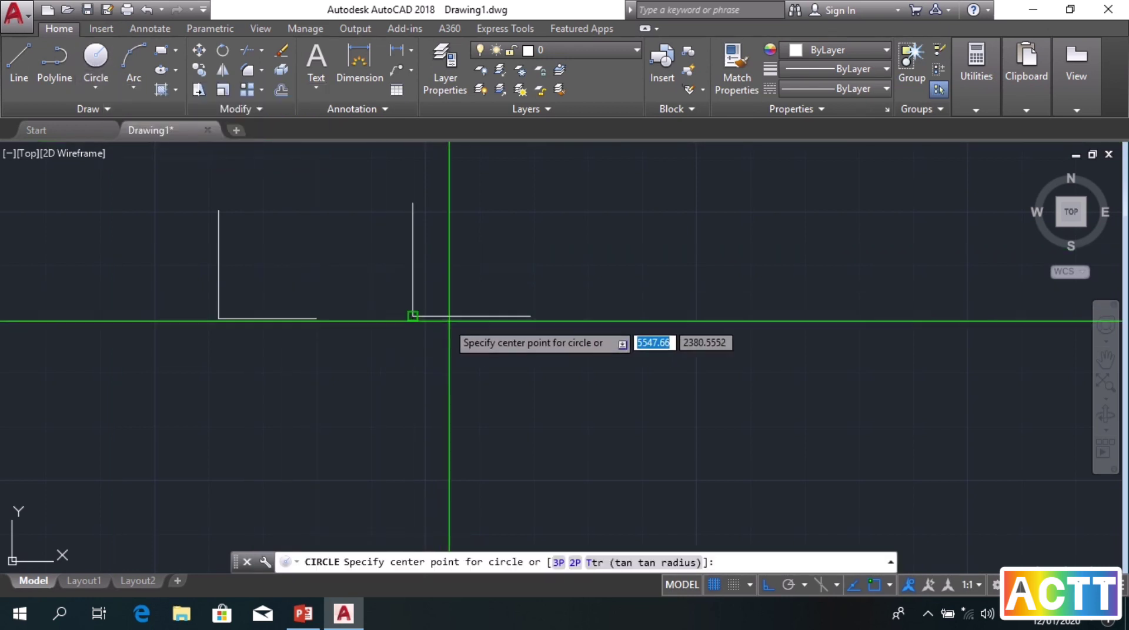
{"action": "left_click", "coordinate": [647, 245]}
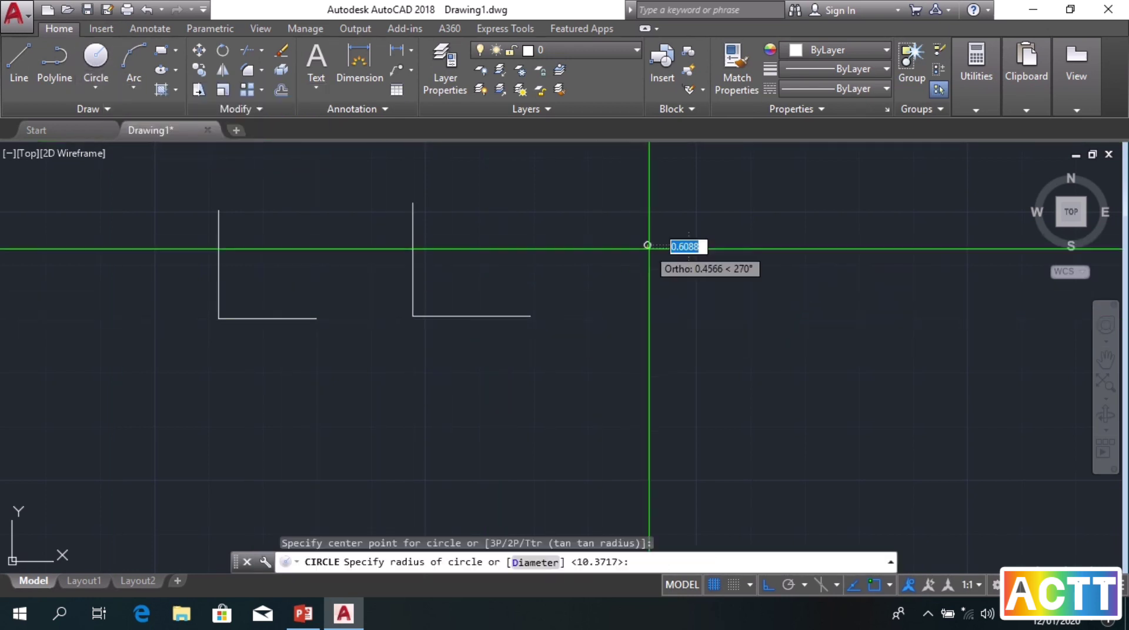
{"action": "left_click", "coordinate": [697, 314]}
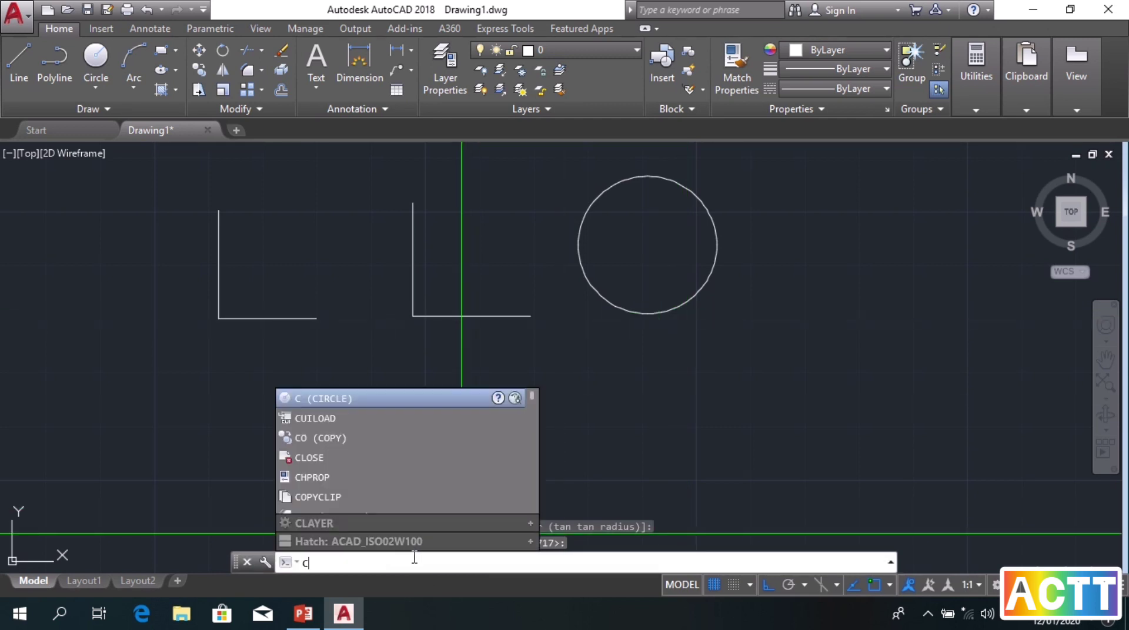
{"action": "key", "text": "Return"}
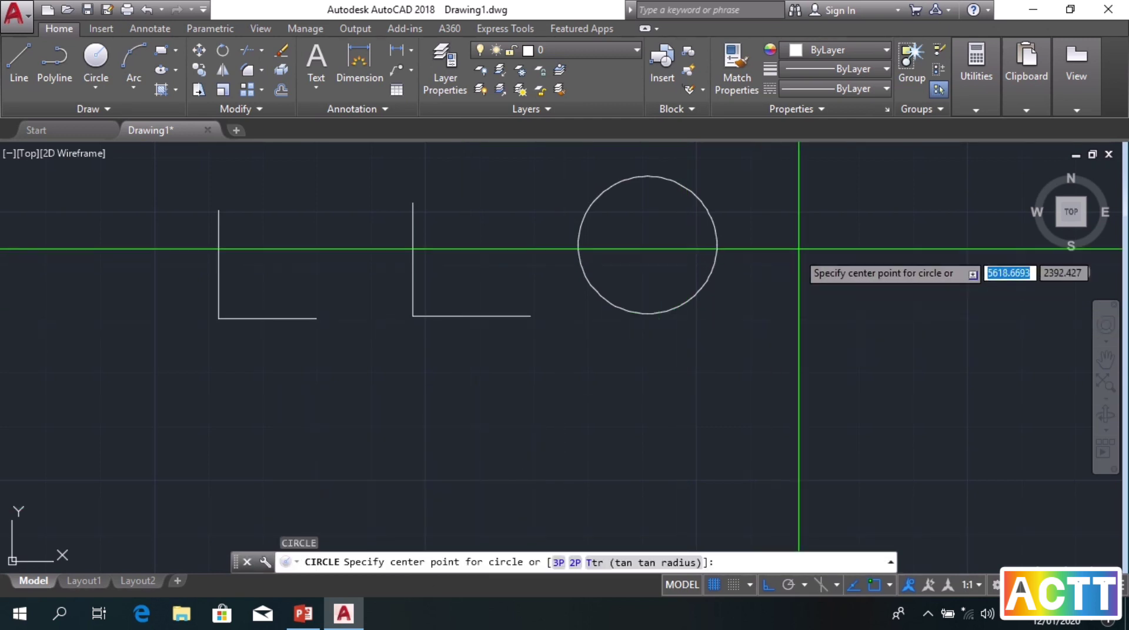
{"action": "left_click", "coordinate": [829, 243]}
{"action": "left_click", "coordinate": [900, 245]}
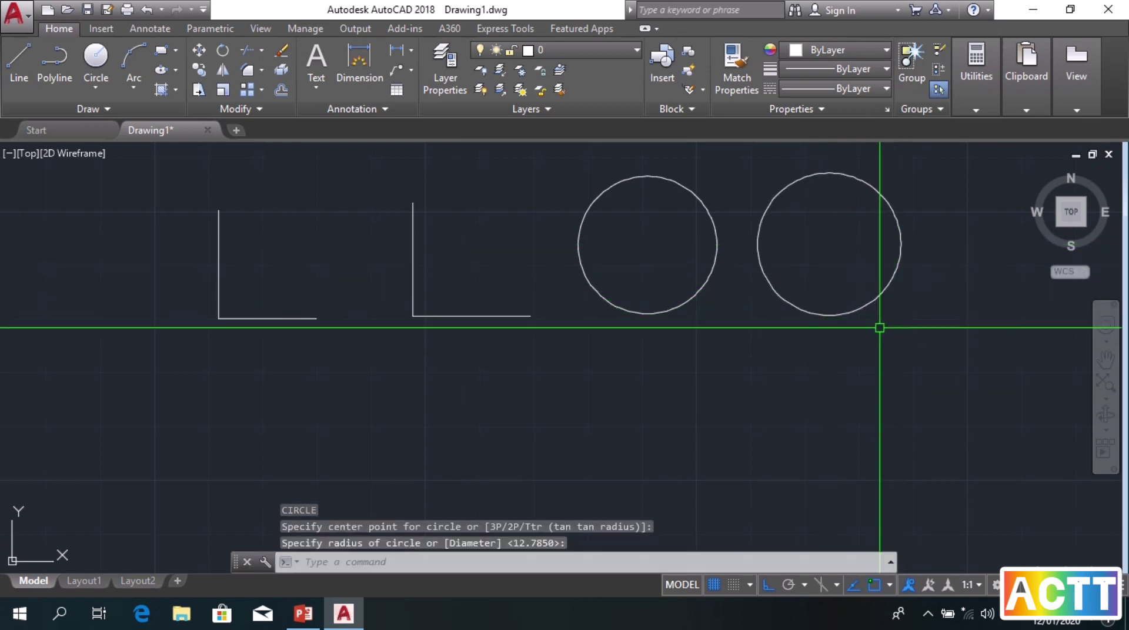
Place a multiline text label reading 'text' below the first L shape.
{"action": "left_click", "coordinate": [313, 72]}
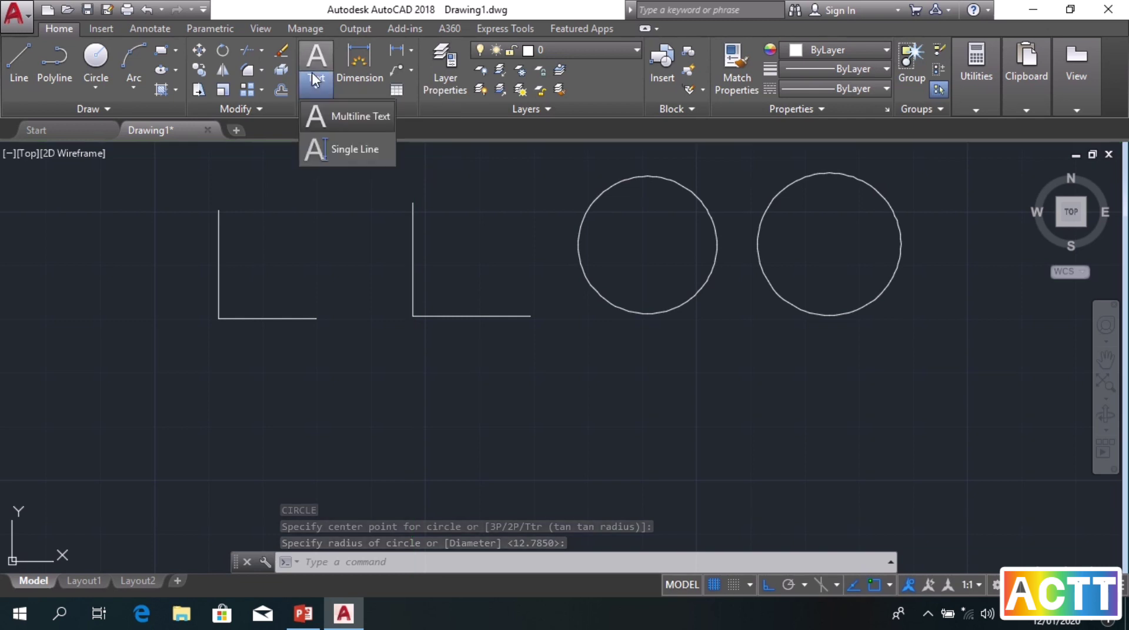
{"action": "left_click", "coordinate": [347, 115]}
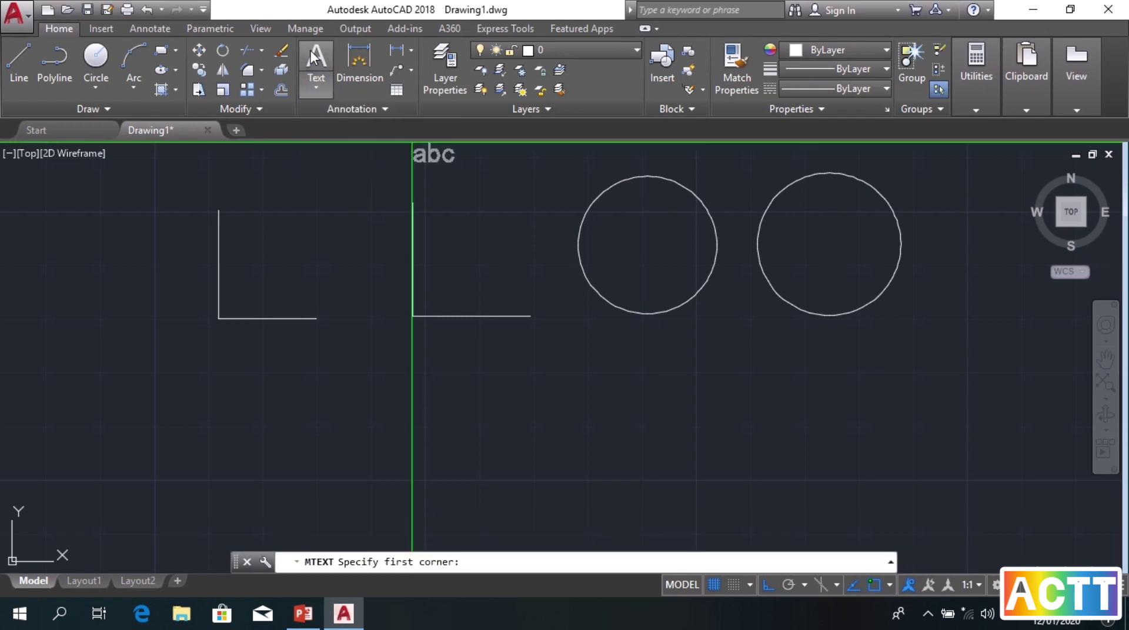
{"action": "left_click", "coordinate": [238, 405]}
{"action": "left_click", "coordinate": [340, 442]}
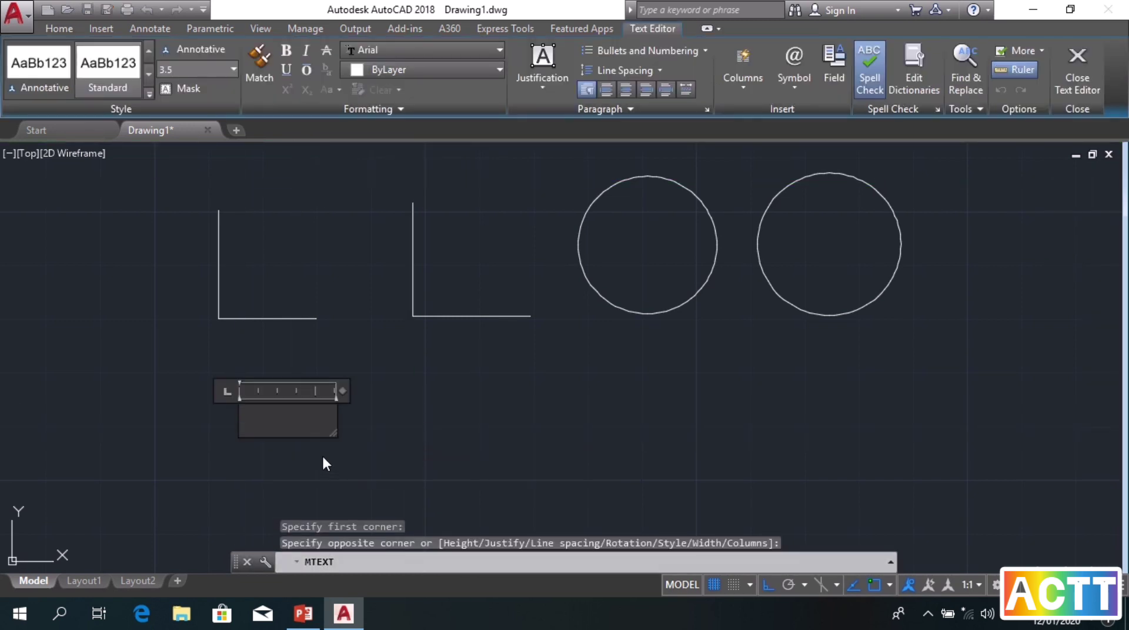
{"action": "type", "text": "text"}
{"action": "left_click", "coordinate": [332, 444]}
Add a second 'text' multiline label below the second L shape, then end the command.
{"action": "left_click", "coordinate": [378, 559]}
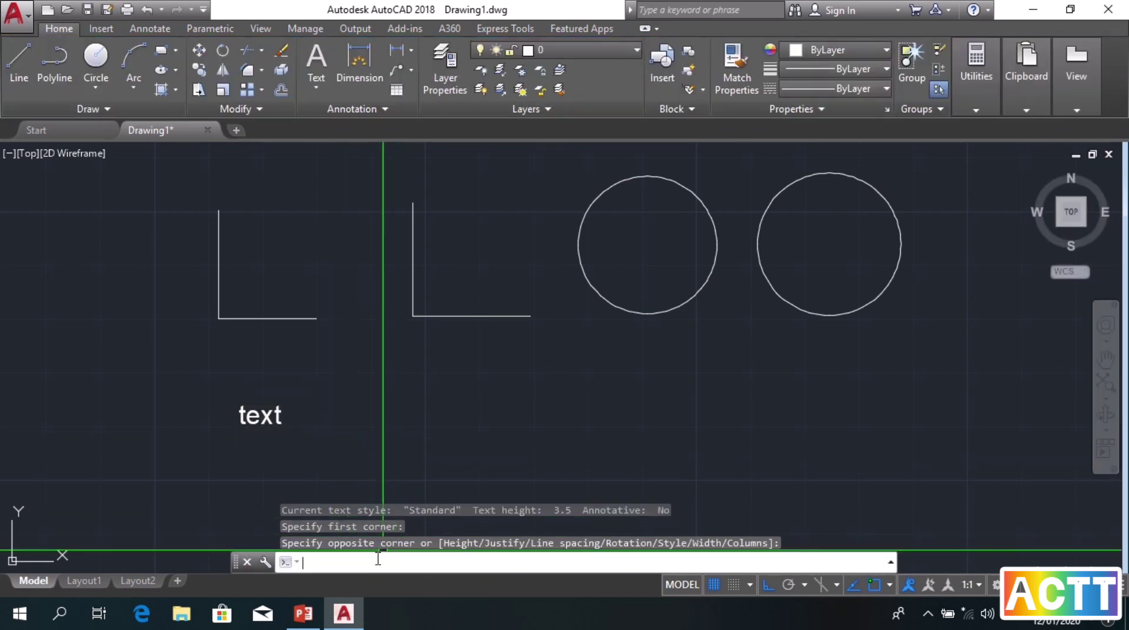
{"action": "type", "text": "Mt"}
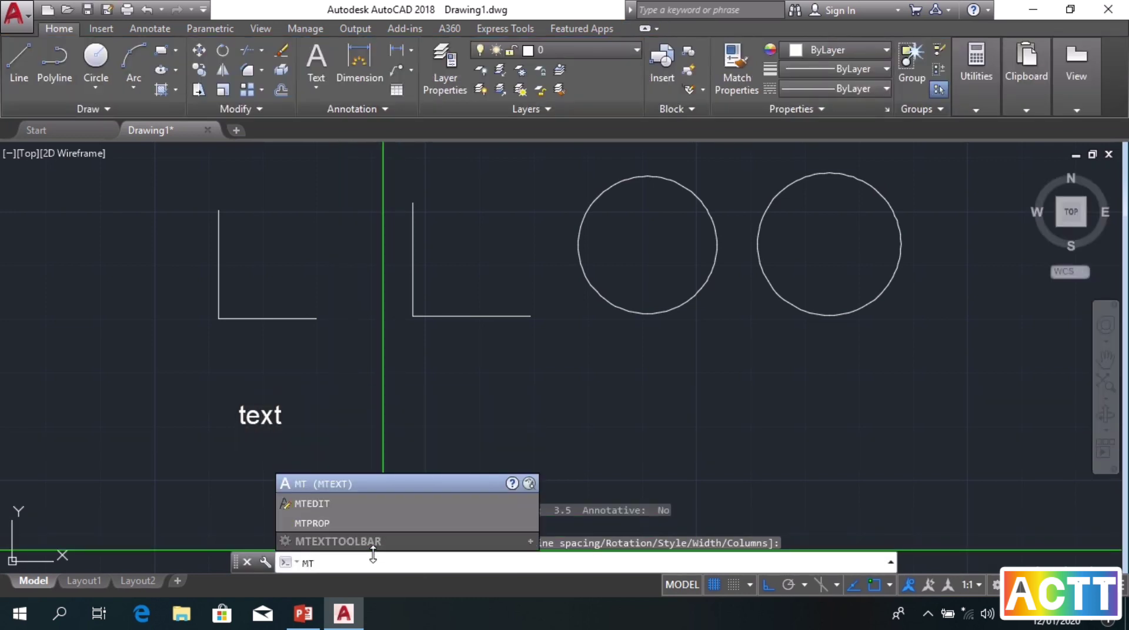
{"action": "key", "text": "Return"}
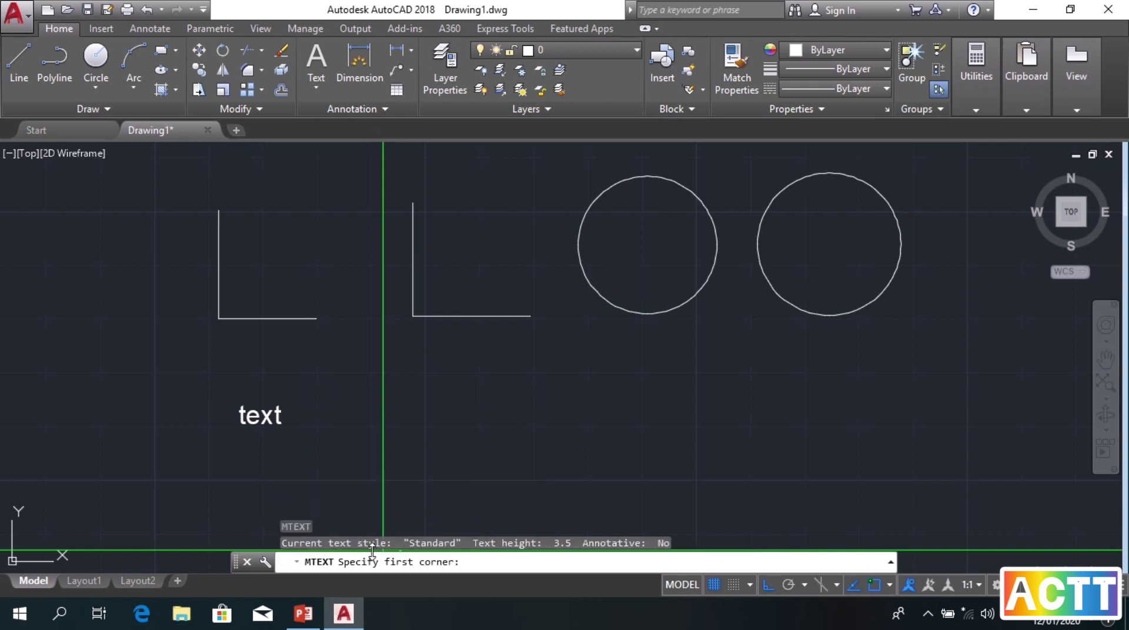
{"action": "left_click", "coordinate": [379, 392]}
{"action": "left_click", "coordinate": [470, 450]}
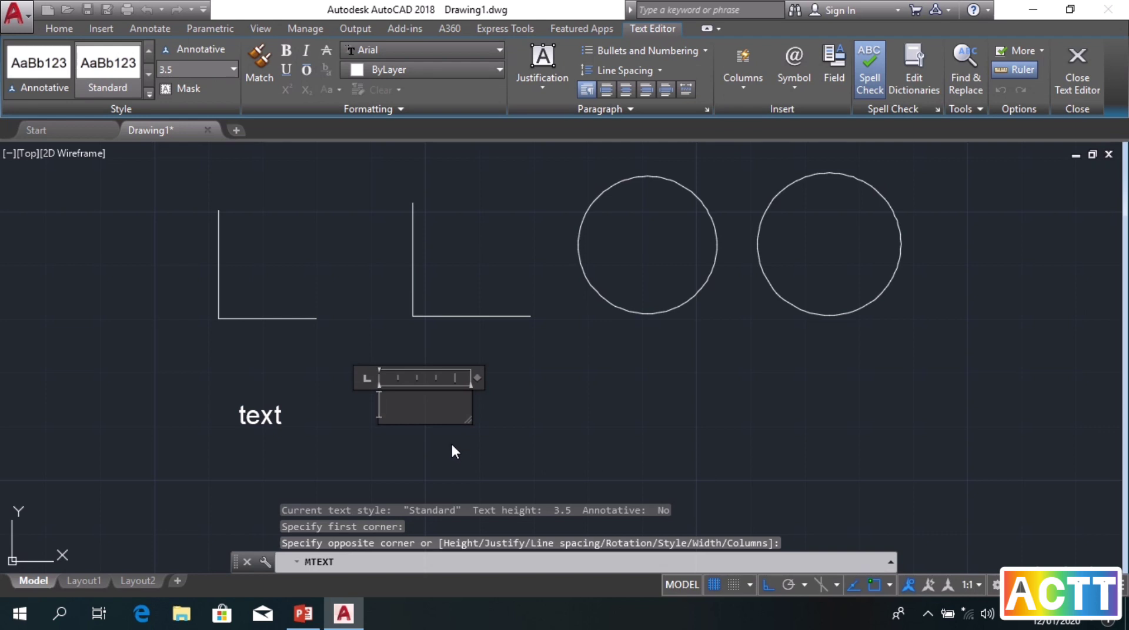
{"action": "type", "text": "text"}
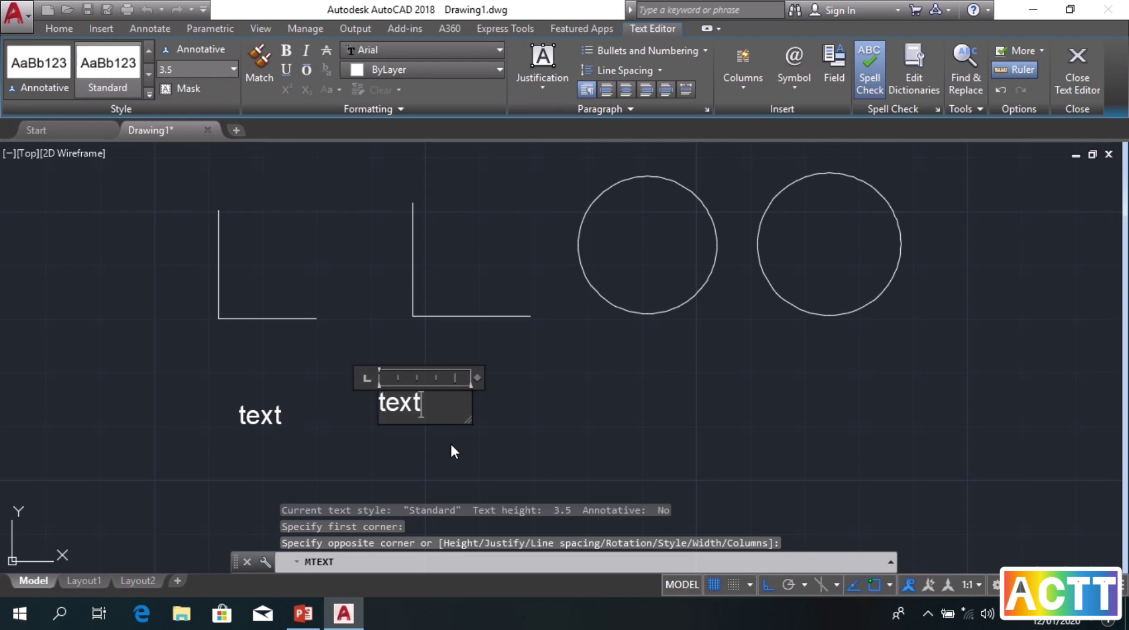
{"action": "left_click", "coordinate": [451, 451]}
{"action": "key", "text": "Escape"}
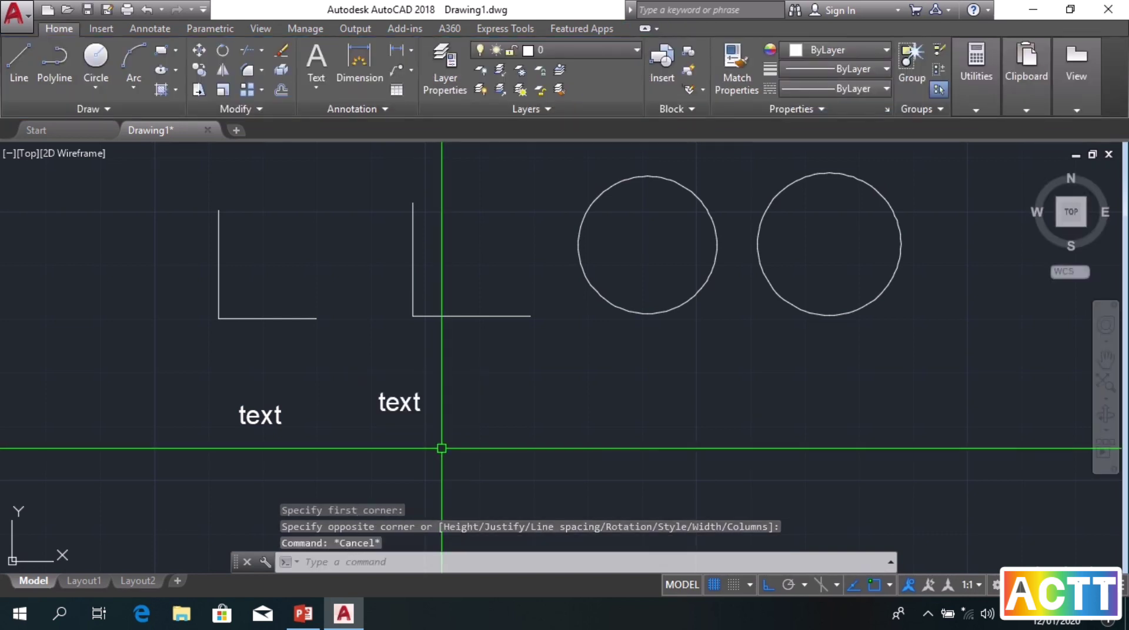